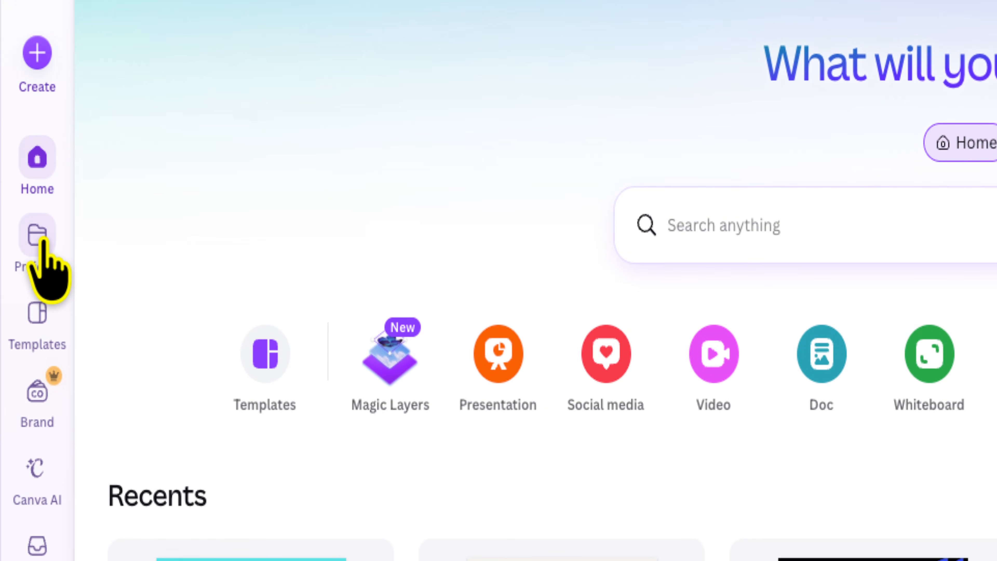
- Open the Logo design from the list of all projects
click(39, 235)
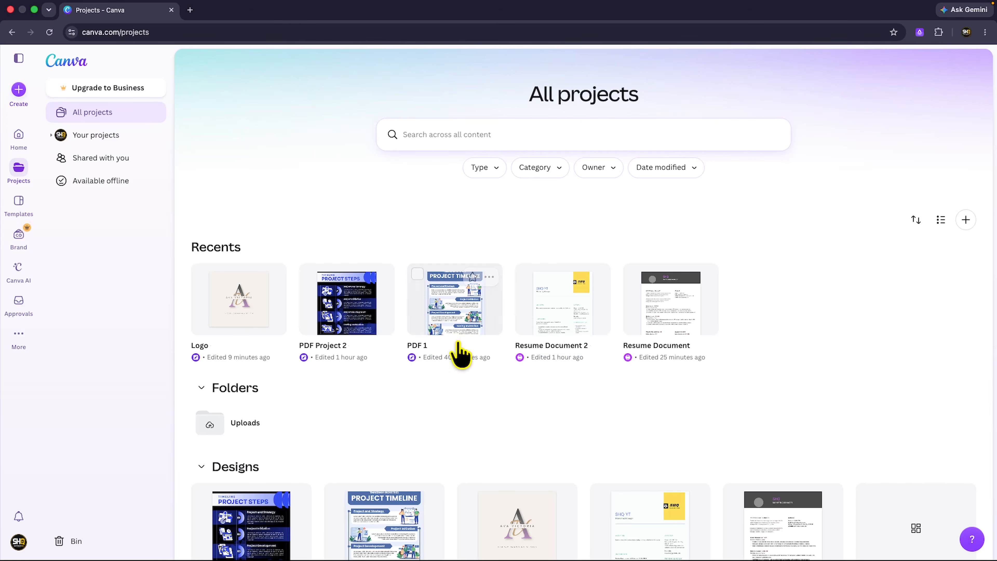
scroll(457, 410, down, 7)
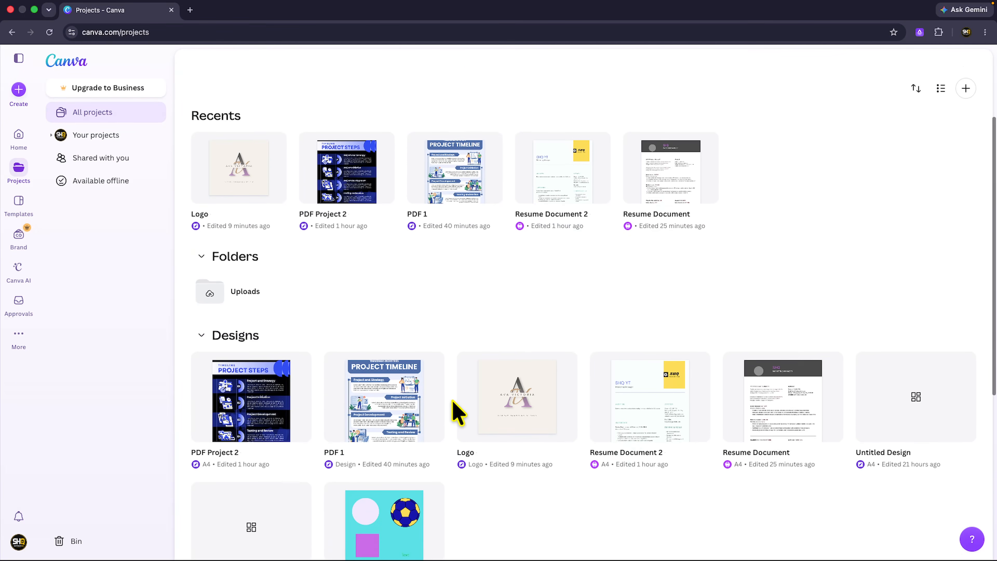
scroll(457, 410, down, 4)
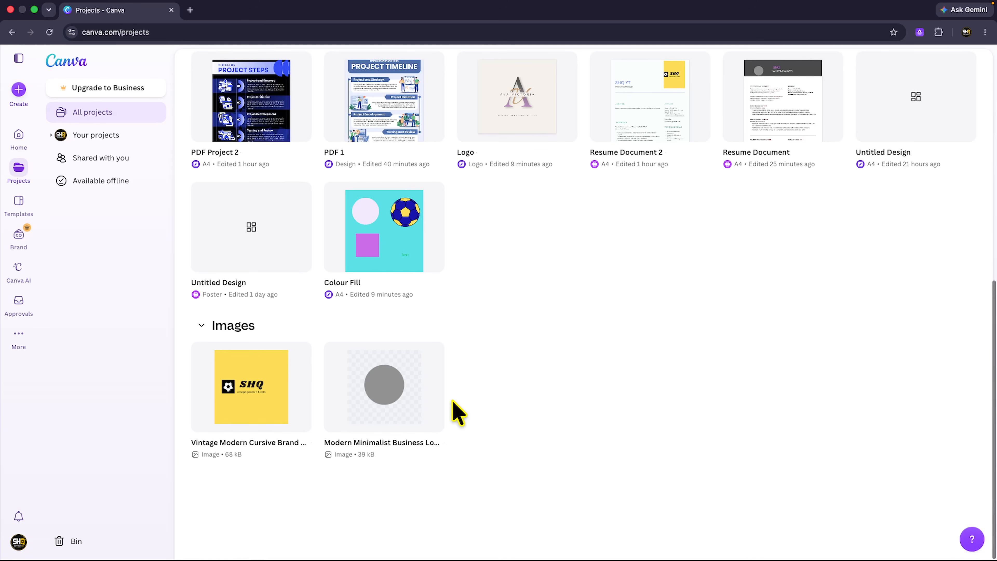
scroll(452, 401, up, 7)
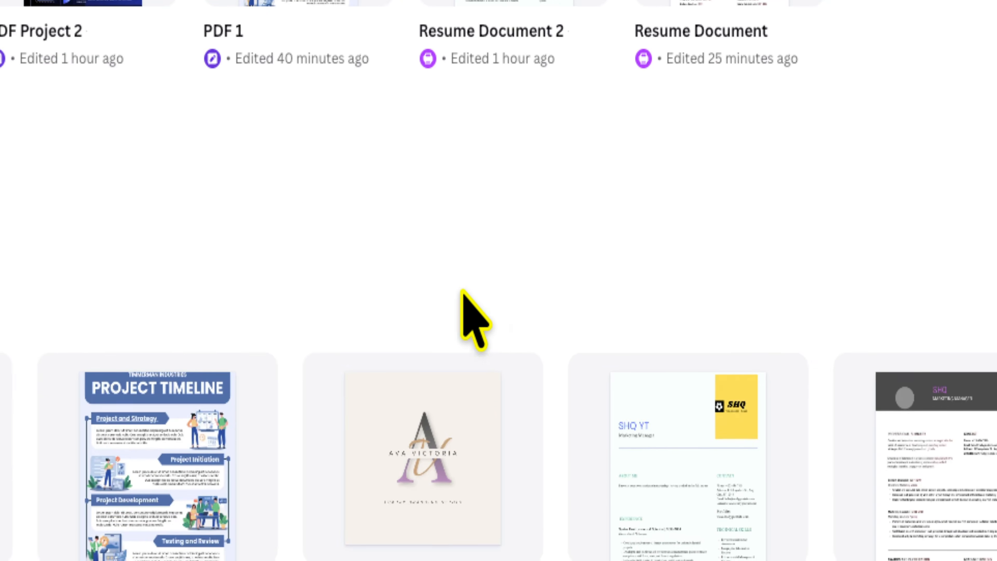
mouse_move(516, 371)
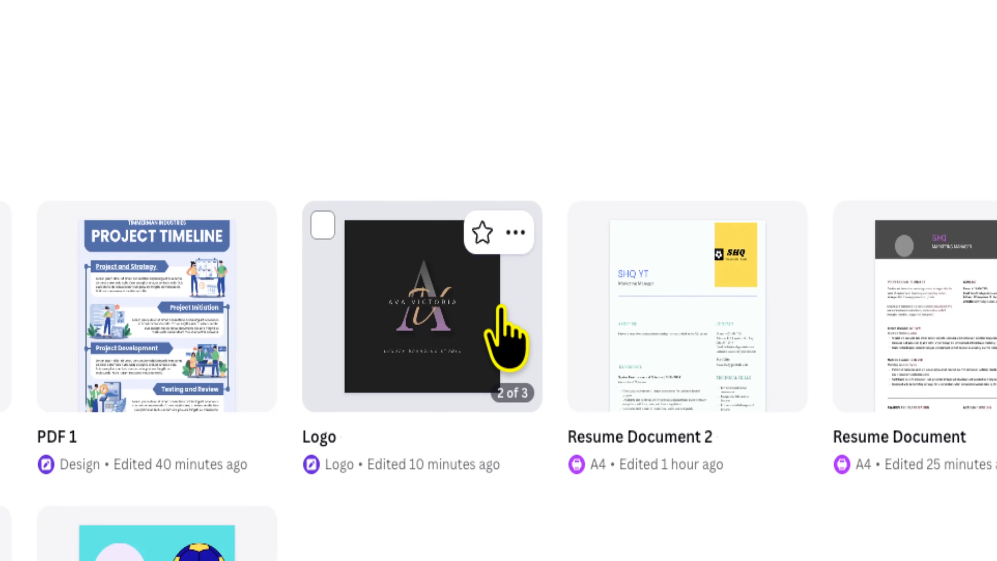
click(518, 317)
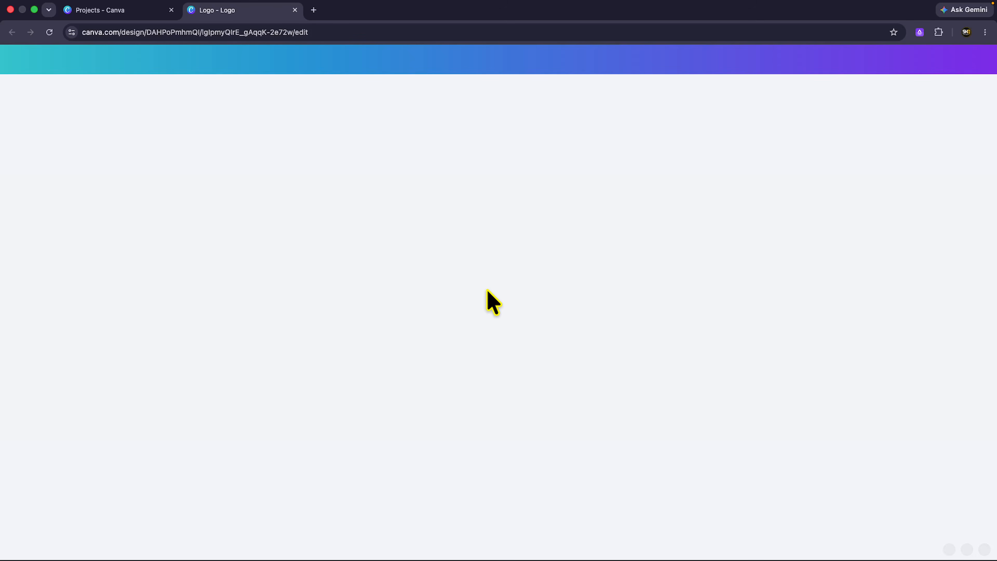
- Delete the large letter A and all remaining text elements from page 1, leaving only the beige background
scroll(471, 238, up, 4)
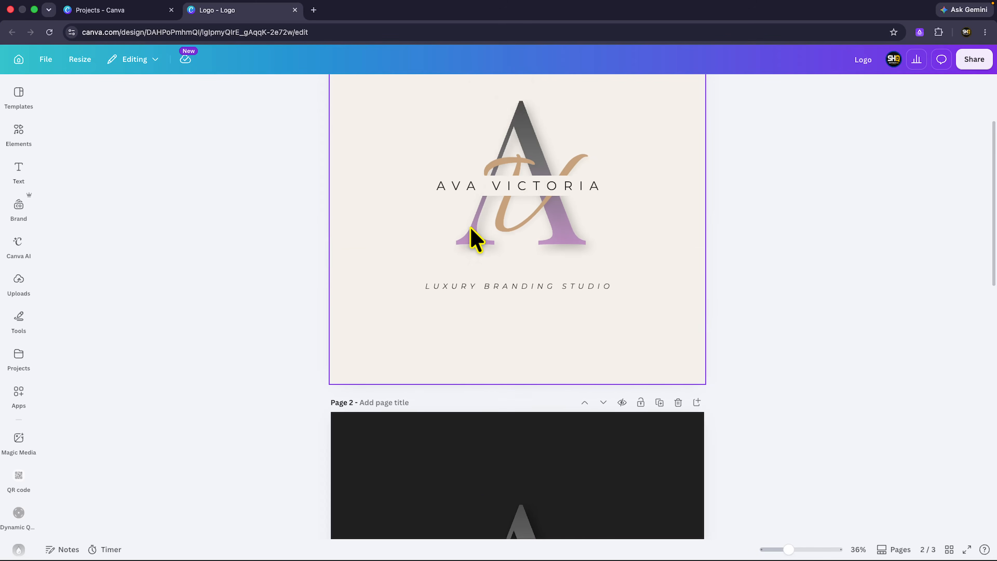
scroll(474, 240, up, 3)
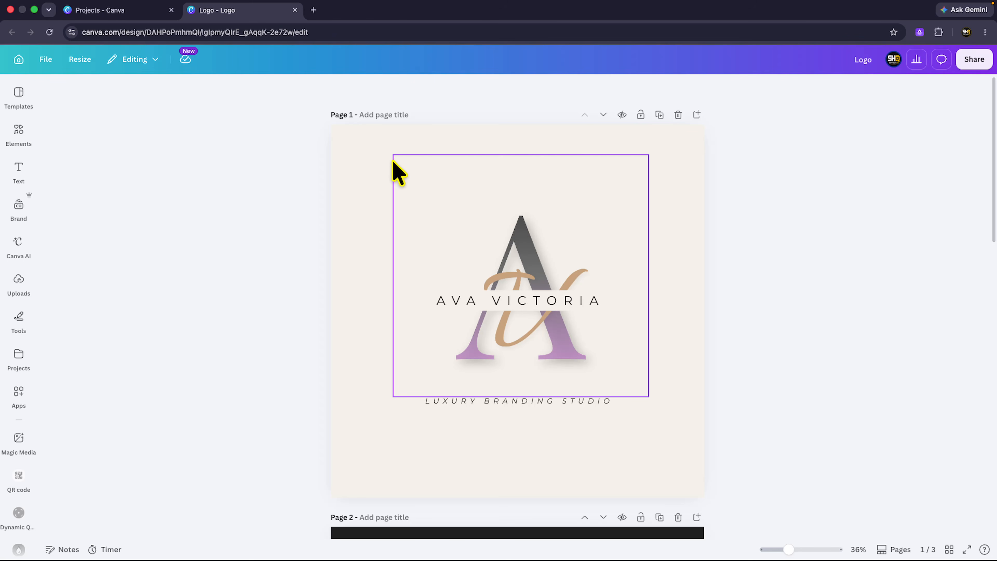
click(471, 228)
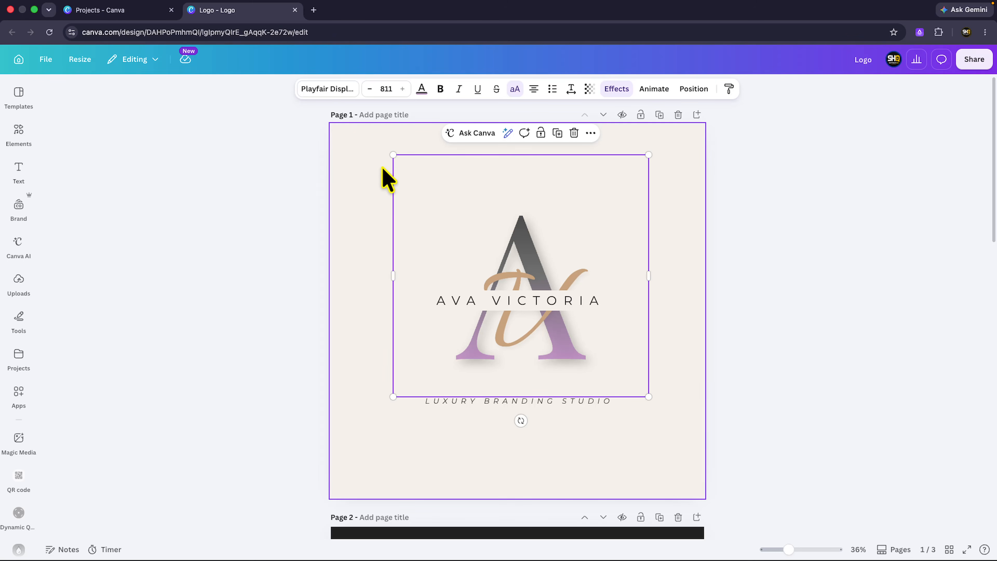
key(Delete)
drag(393, 200, 661, 438)
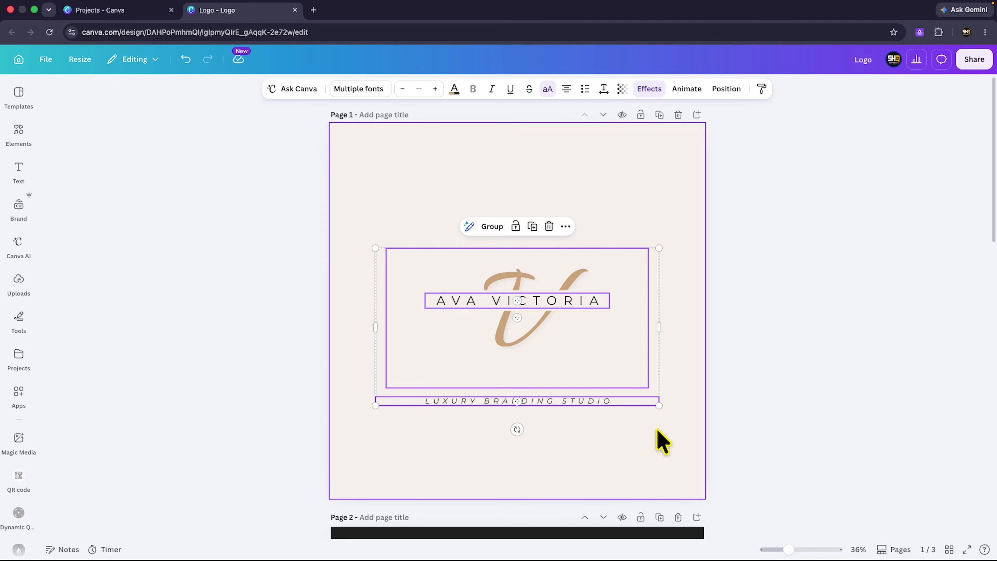
key(Delete)
scroll(253, 240, up, 3)
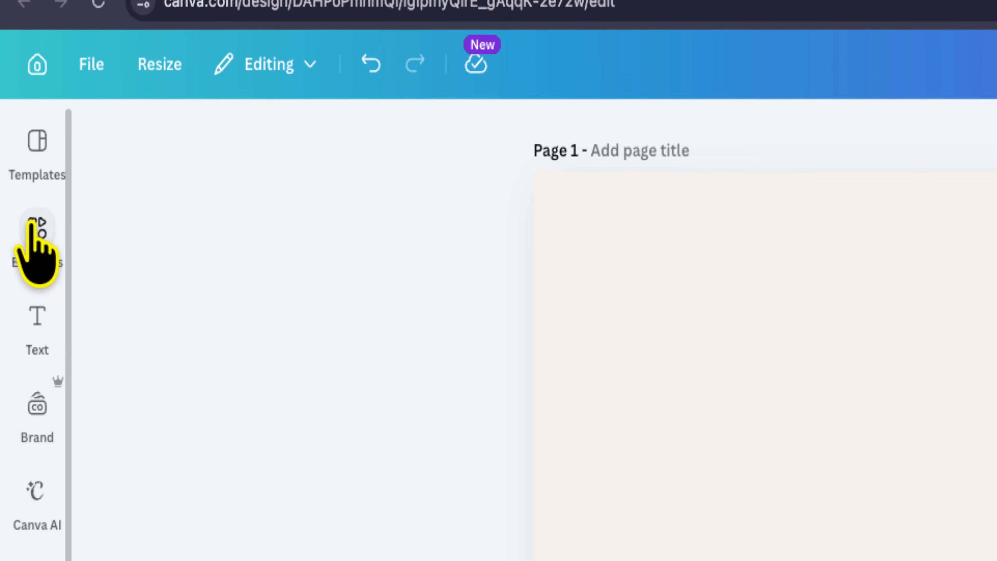
- Bring up the full collection of basic-shape frames and browse the available shapes
click(37, 216)
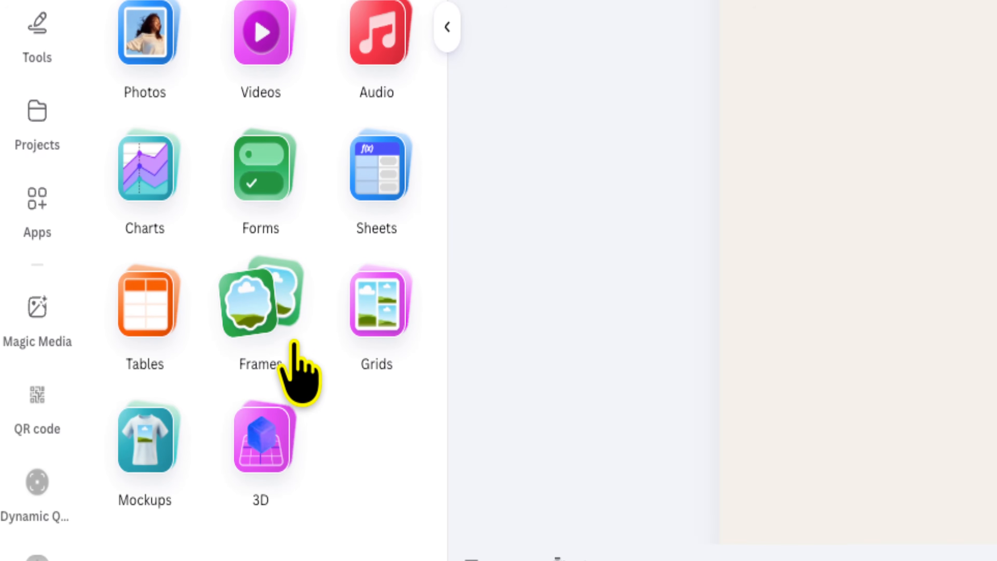
click(279, 326)
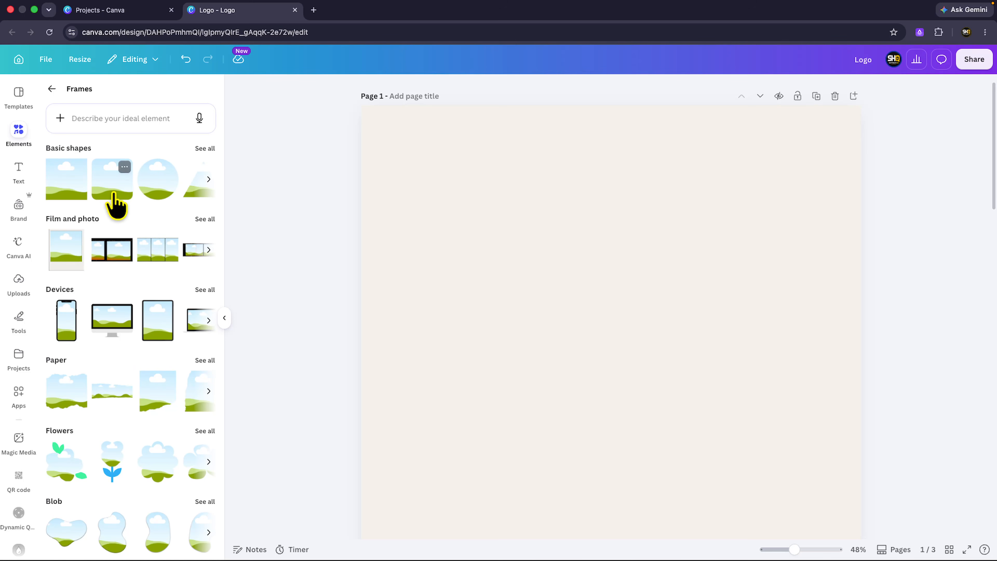
scroll(113, 202, down, 15)
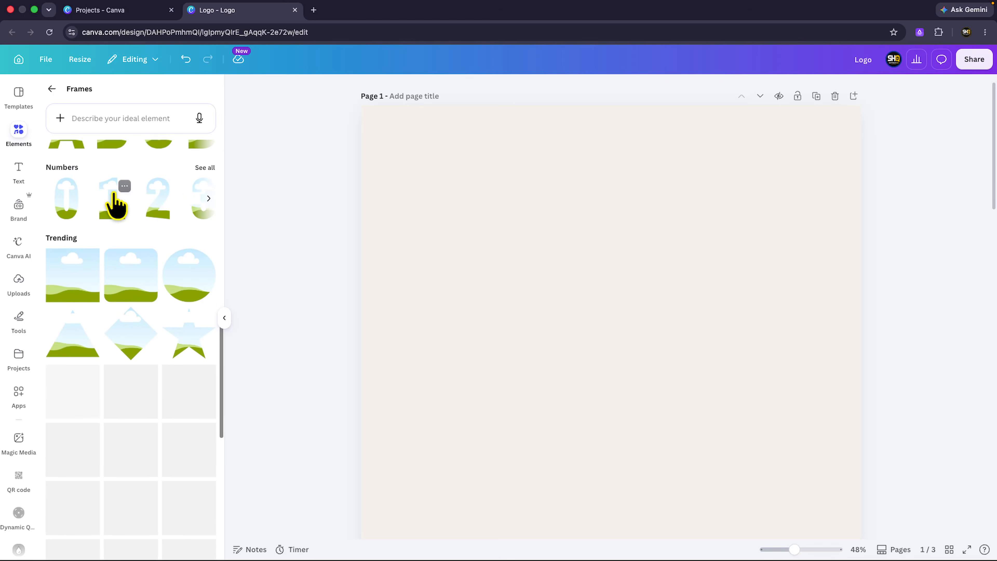
scroll(113, 202, up, 15)
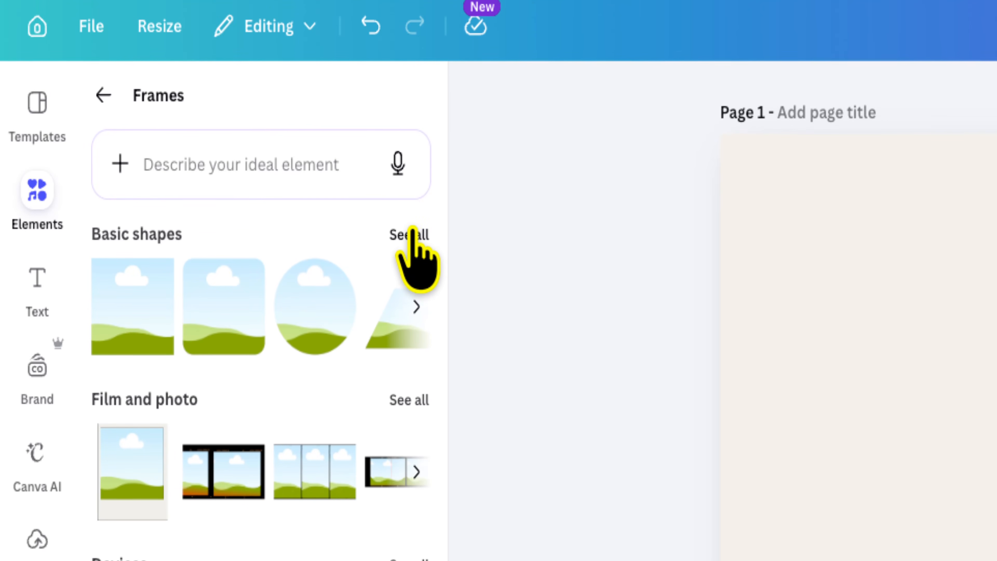
click(408, 231)
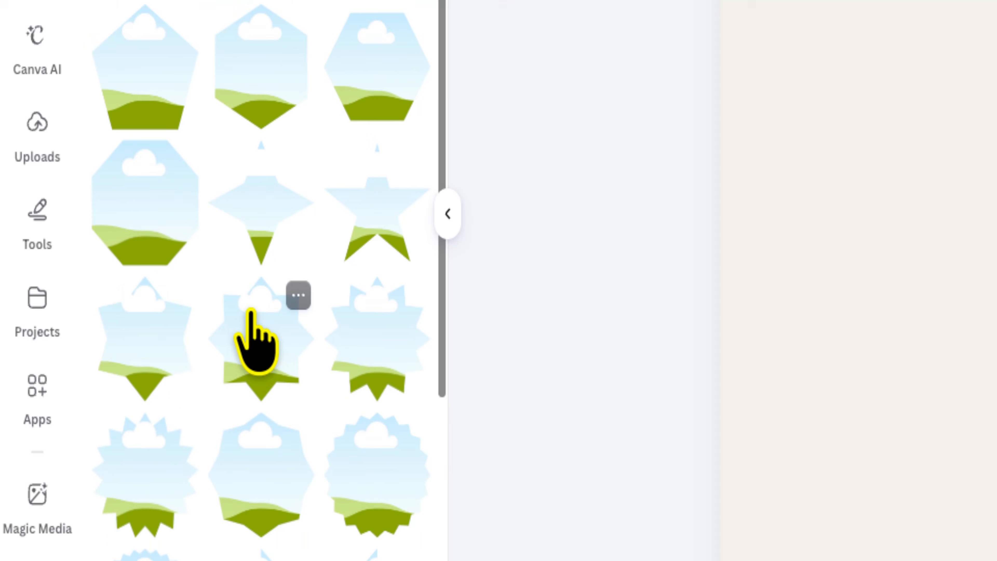
scroll(256, 339, down, 5)
scroll(251, 305, down, 10)
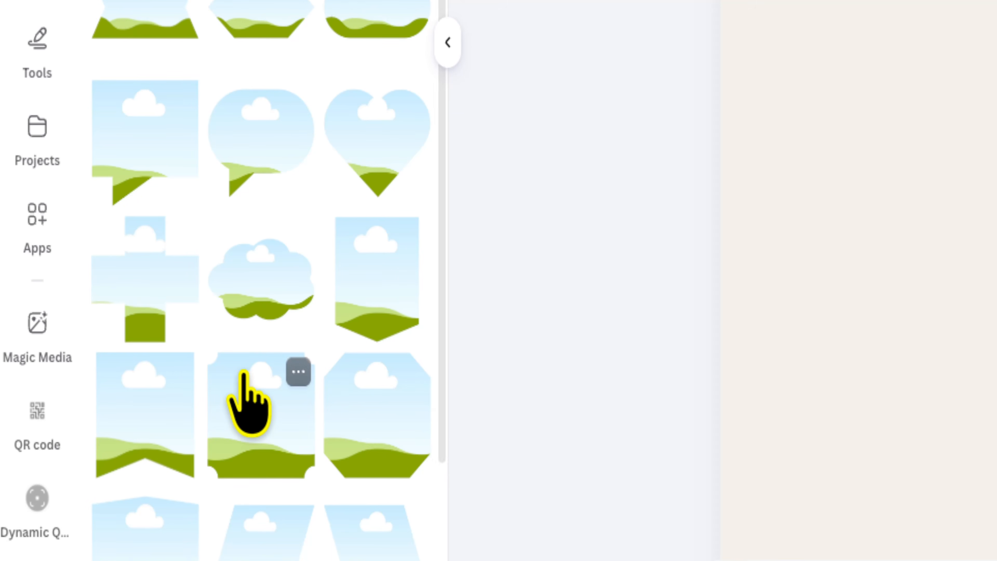
scroll(244, 341, down, 7)
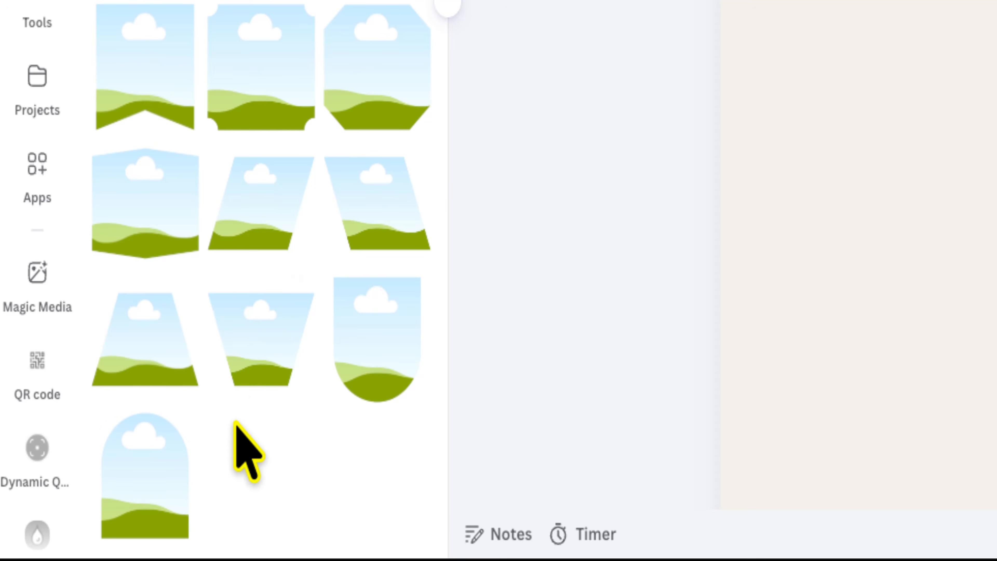
scroll(244, 443, down, 10)
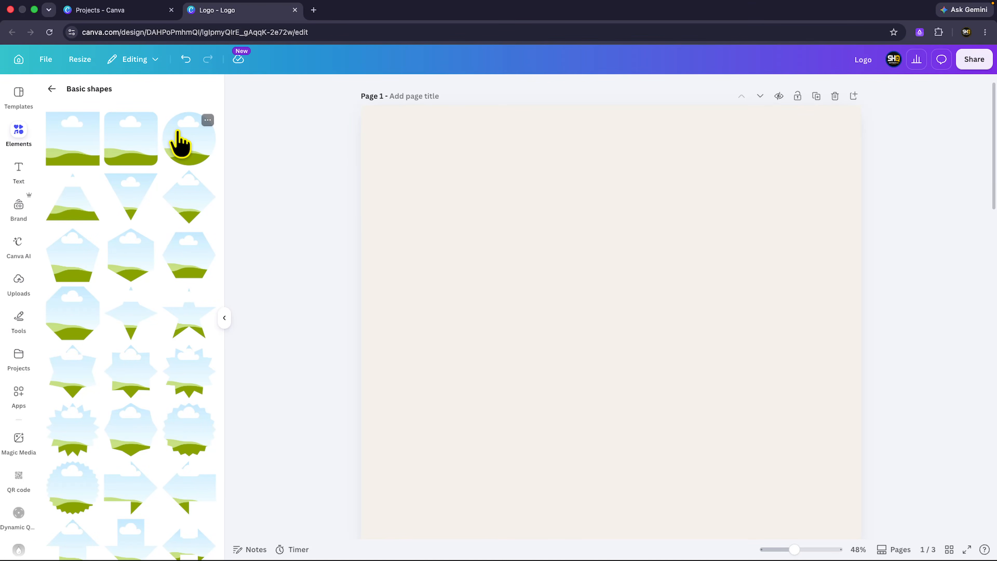
- Add a circle frame to page 1, place it in the page's upper-left area and shrink it to about half the page width
drag(191, 148, 430, 178)
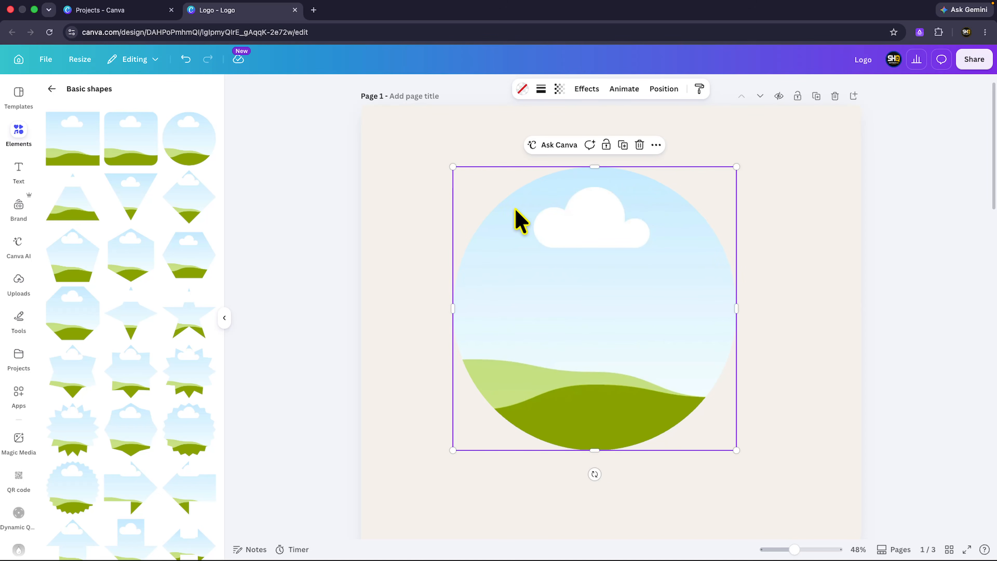
drag(590, 267, 515, 215)
scroll(519, 223, down, 3)
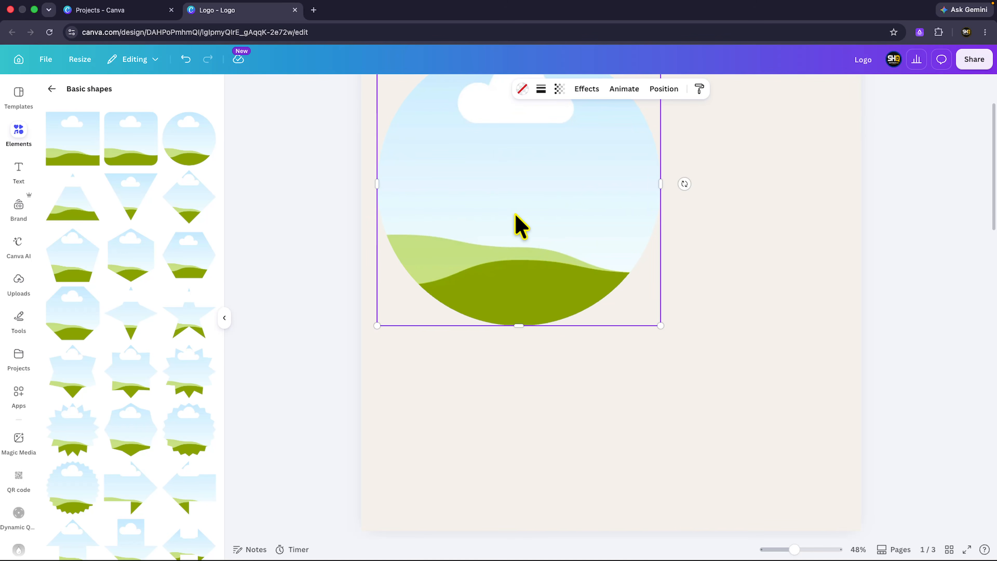
drag(657, 325, 620, 288)
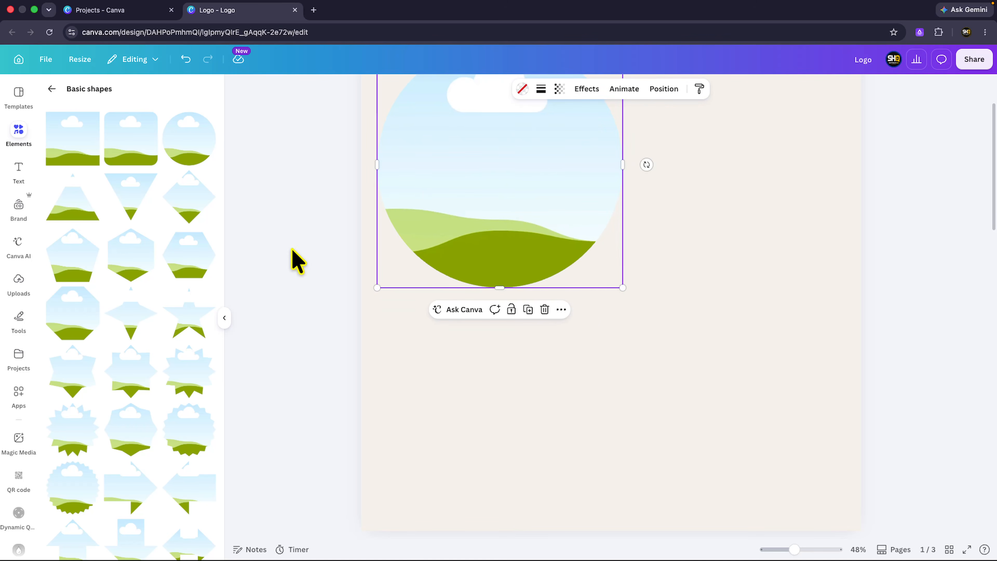
- Add a downward-pointing triangle frame in the lower-right area of page 1, enlarge it slightly and deselect it
drag(137, 185, 638, 303)
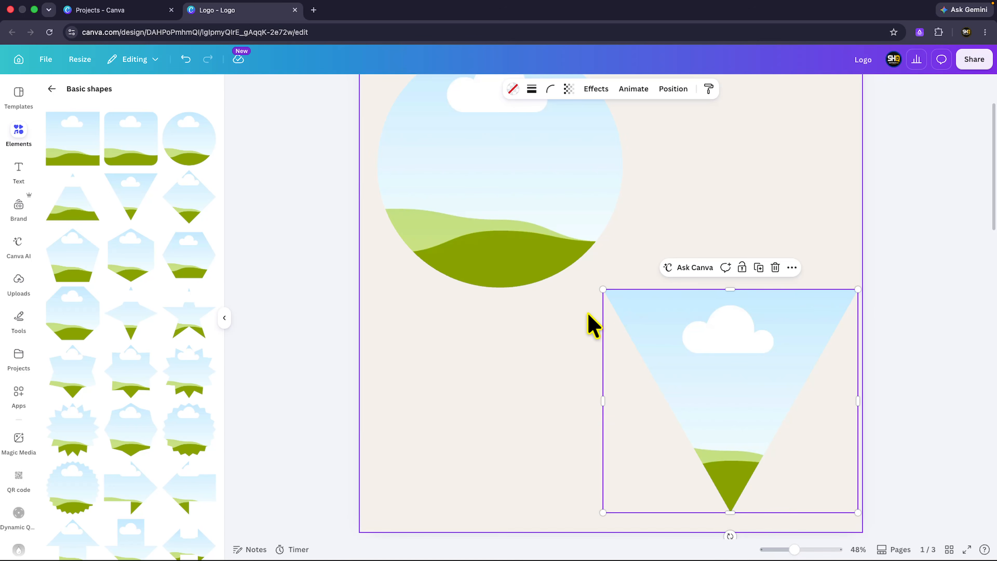
drag(603, 288, 594, 286)
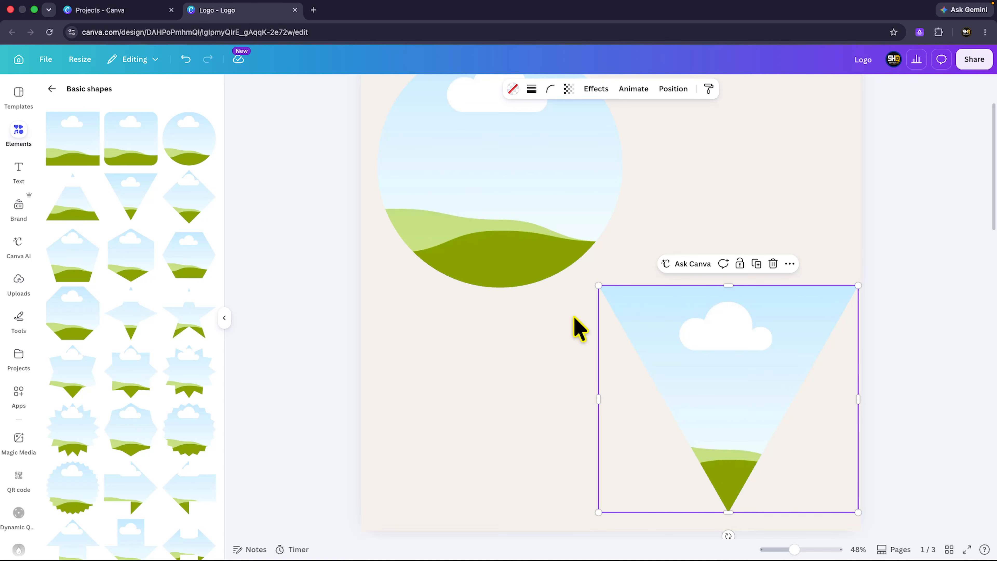
click(466, 344)
click(321, 257)
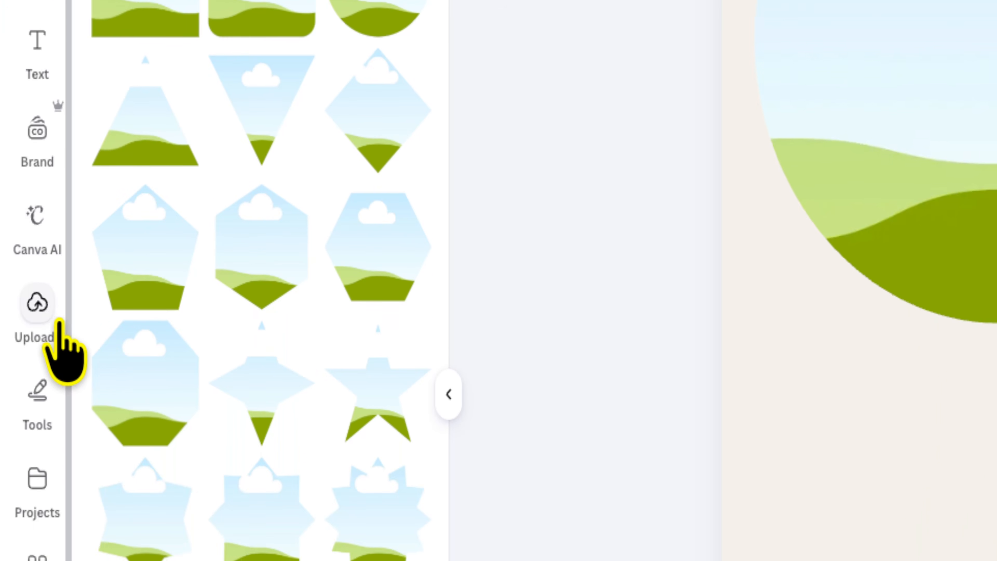
- Upload the purple Software HQ logo PNG from the Downloads folder to the image uploads
click(39, 277)
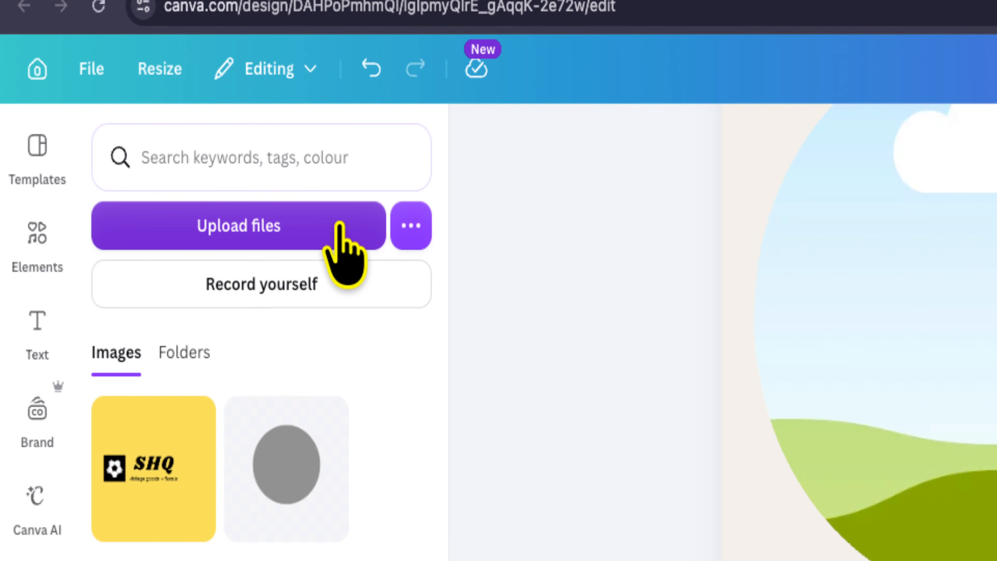
click(339, 226)
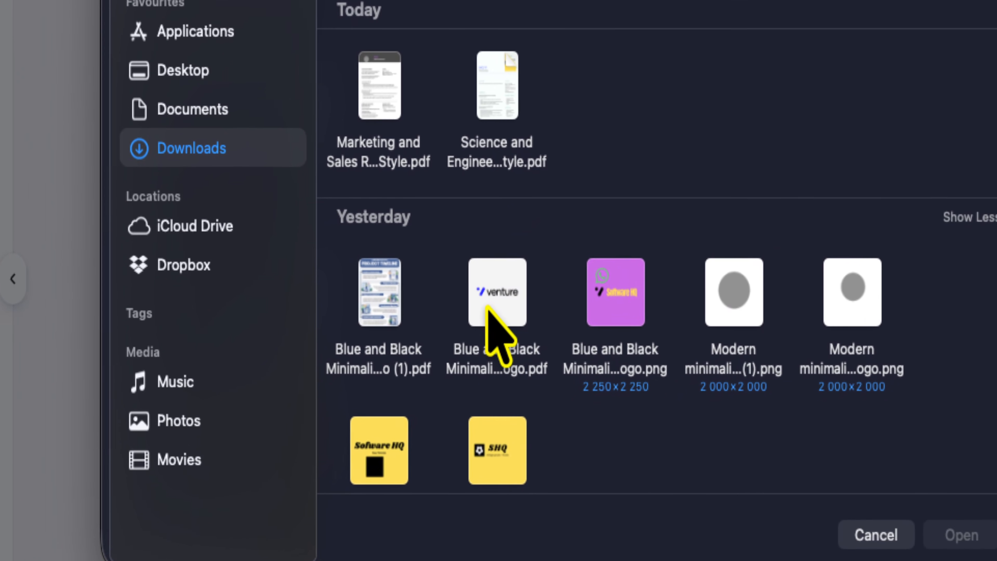
scroll(490, 314, down, 15)
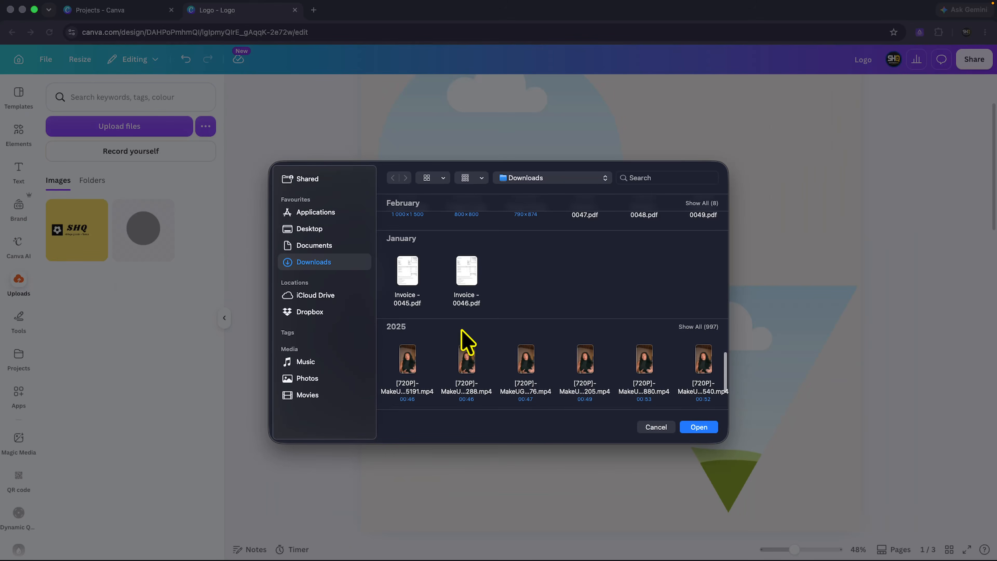
click(308, 228)
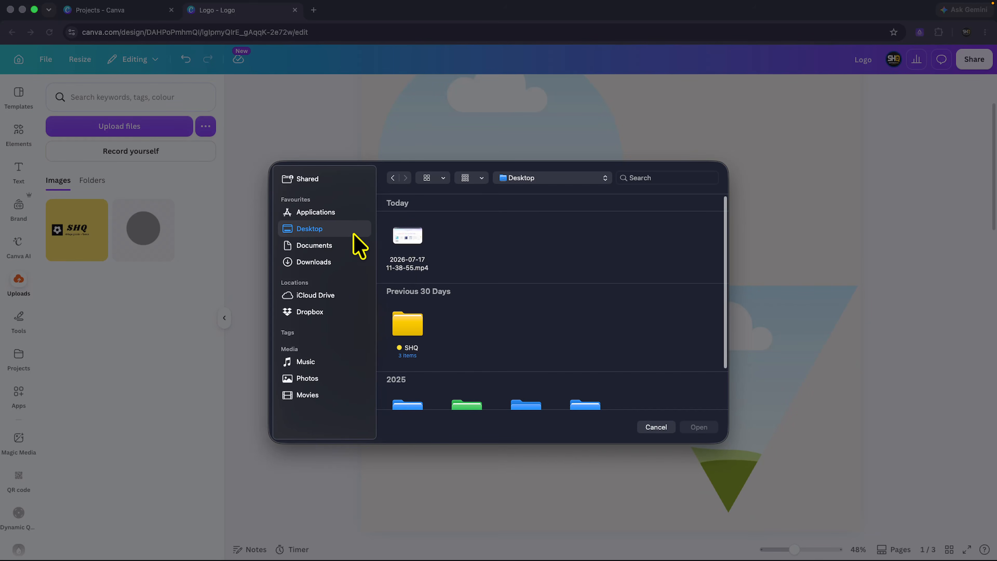
click(320, 263)
scroll(524, 319, down, 5)
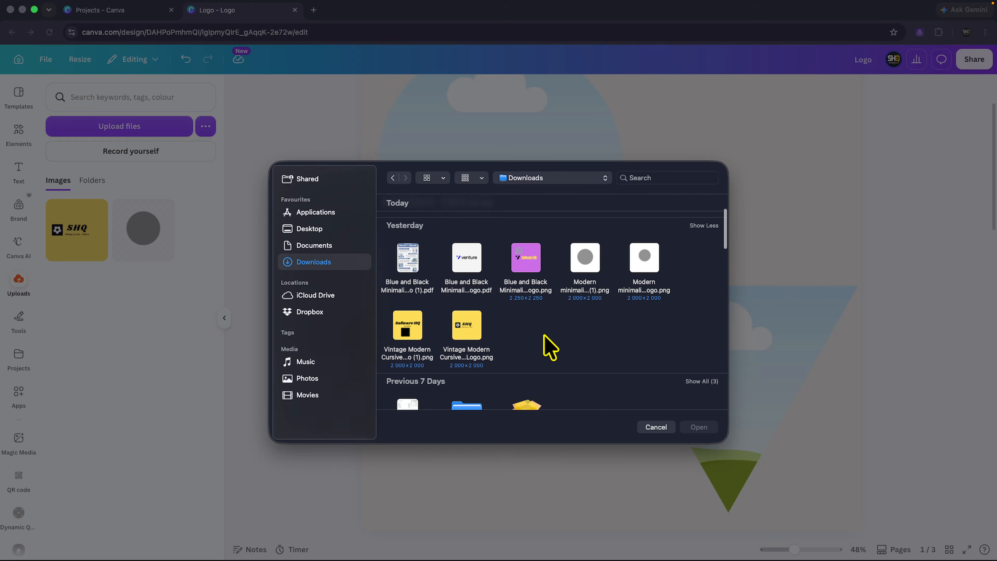
scroll(549, 348, down, 3)
scroll(545, 345, up, 5)
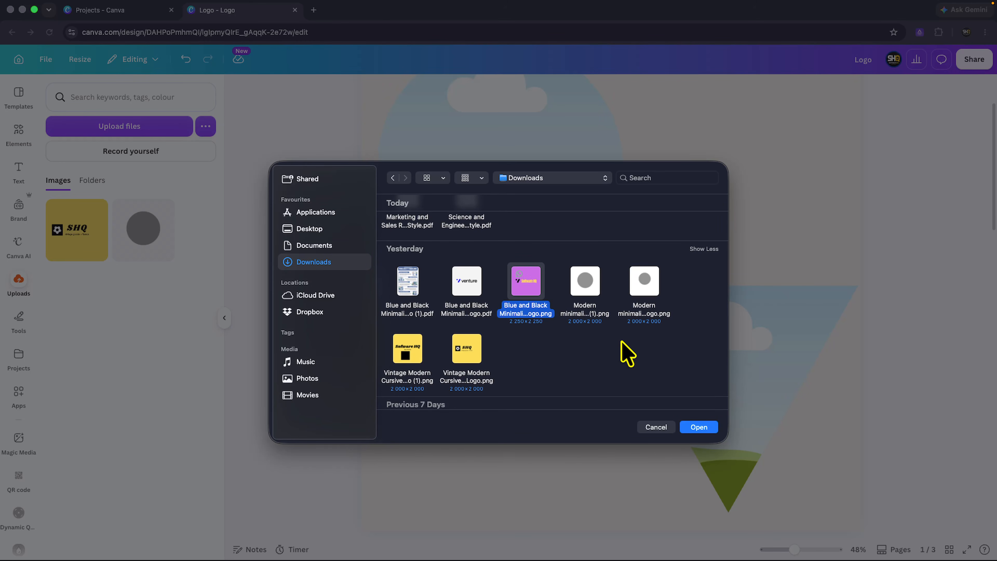
click(706, 426)
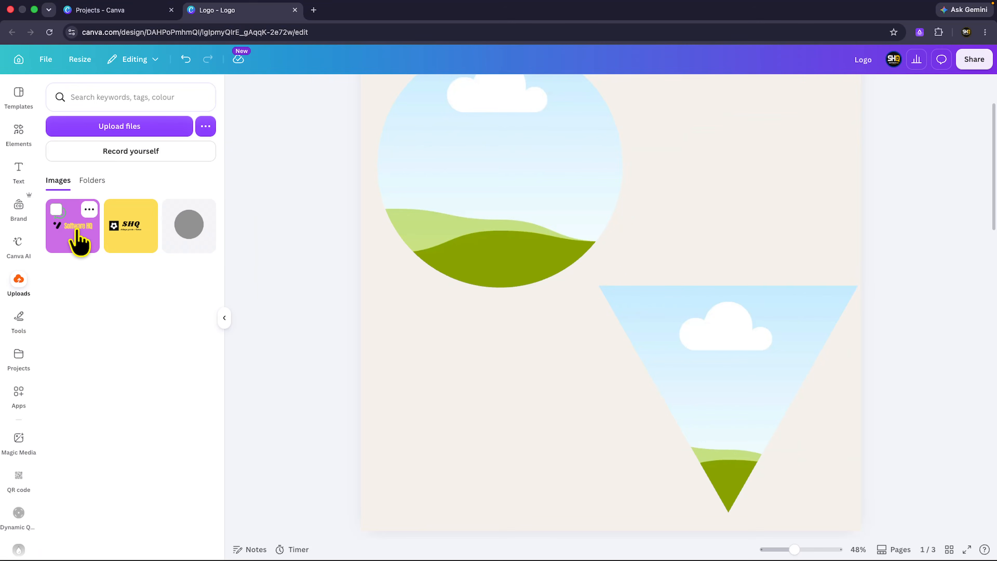
- Fill the circle frame with the purple Software HQ image and the triangle frame with the yellow SHQ image
drag(78, 240, 405, 219)
scroll(406, 219, up, 3)
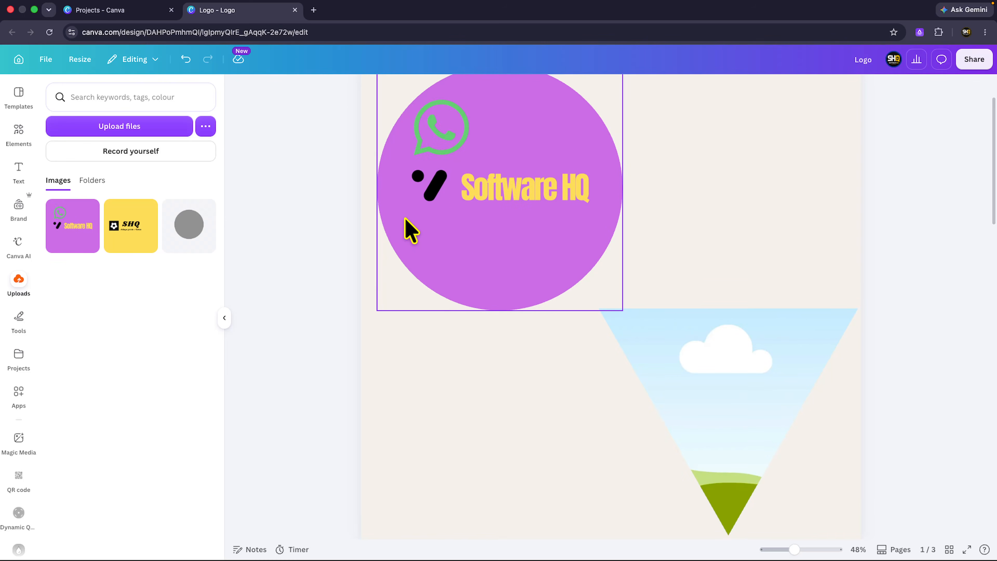
scroll(405, 219, down, 1)
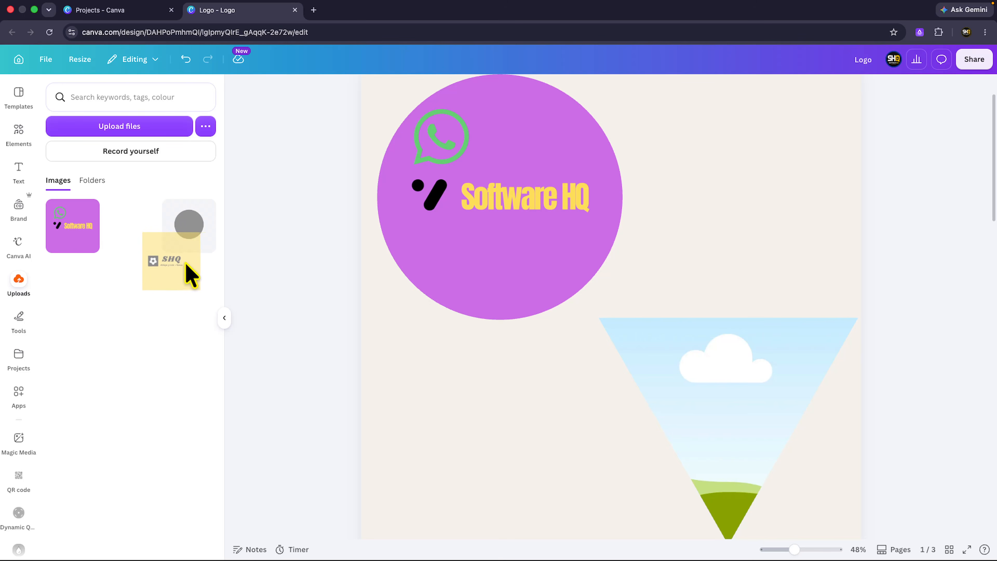
drag(191, 275, 621, 338)
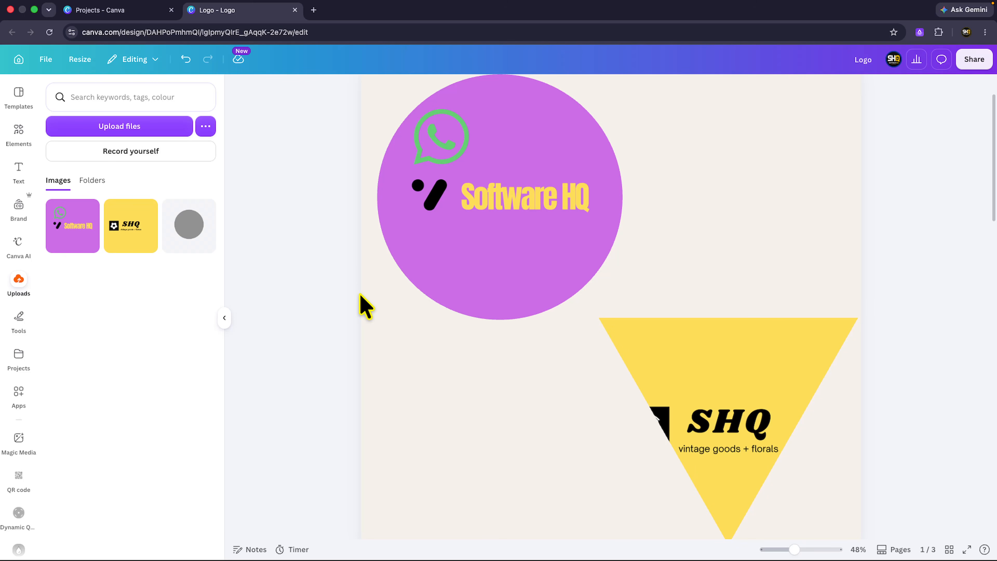
scroll(588, 351, down, 2)
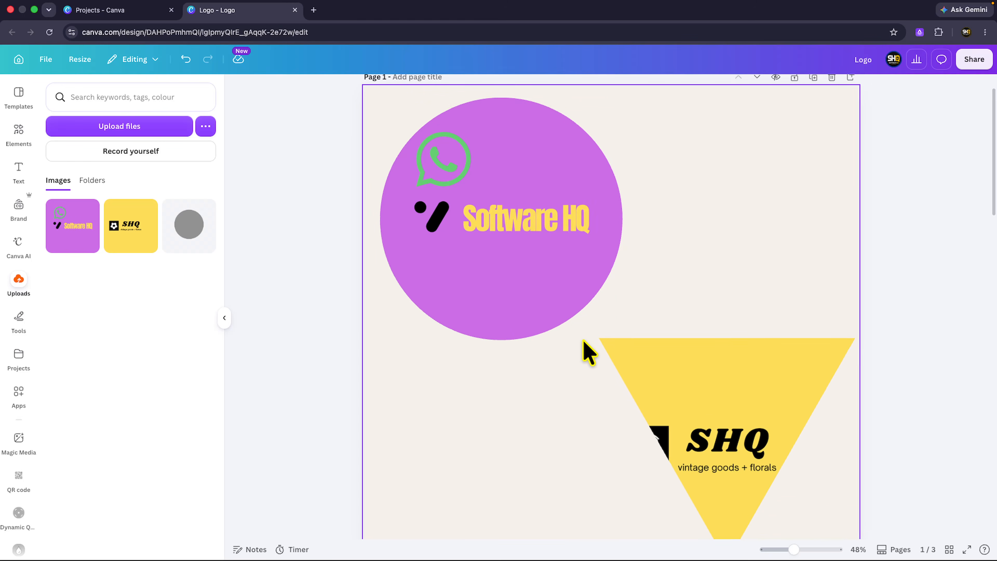